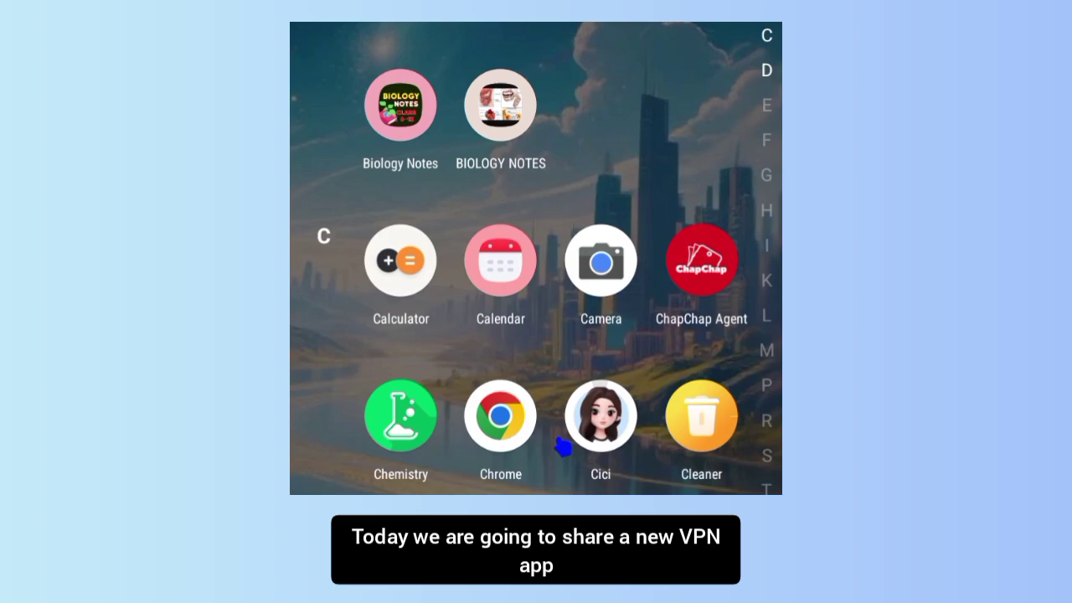
Scroll the app drawer up and down to locate the Google Play Store icon in the P section.
scroll(562, 448, down, 2)
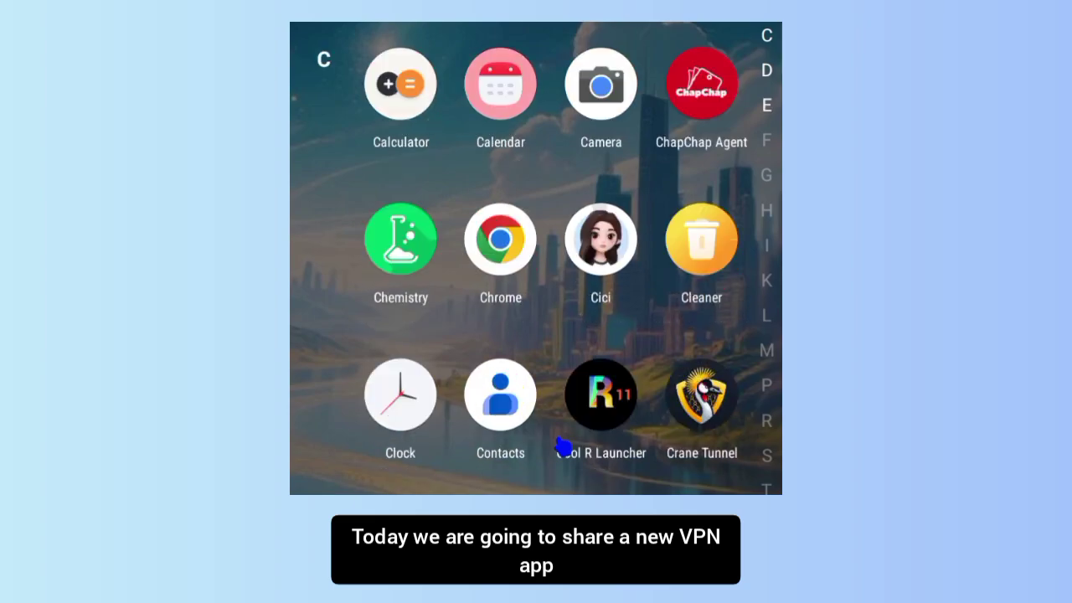
scroll(562, 448, down, 5)
scroll(563, 448, up, 1)
scroll(562, 448, up, 2)
scroll(563, 448, up, 3)
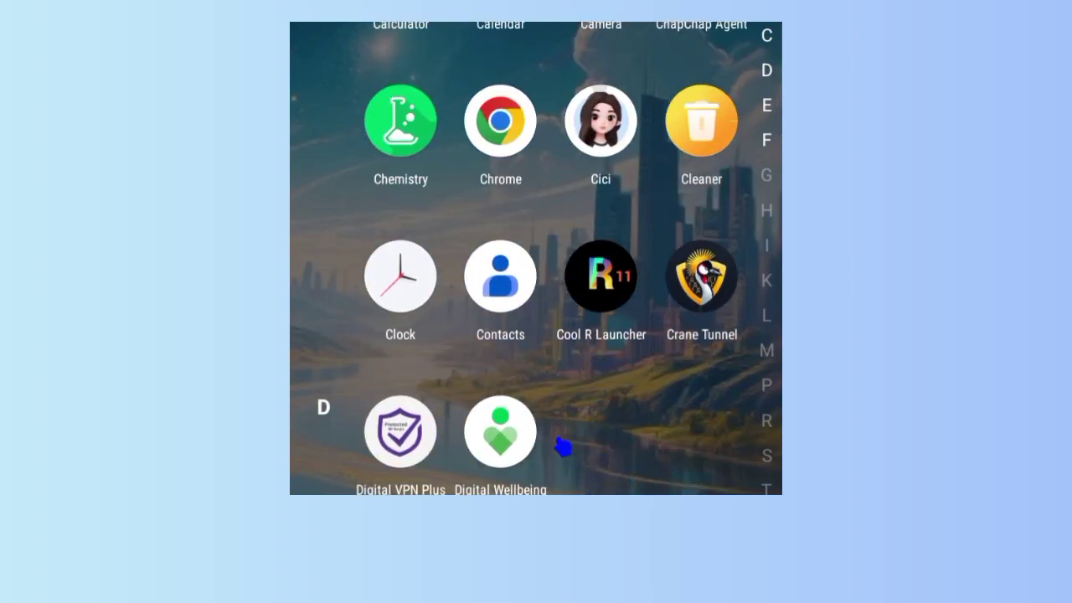
scroll(563, 448, up, 1)
scroll(562, 448, down, 6)
scroll(563, 448, down, 5)
scroll(563, 448, down, 5)
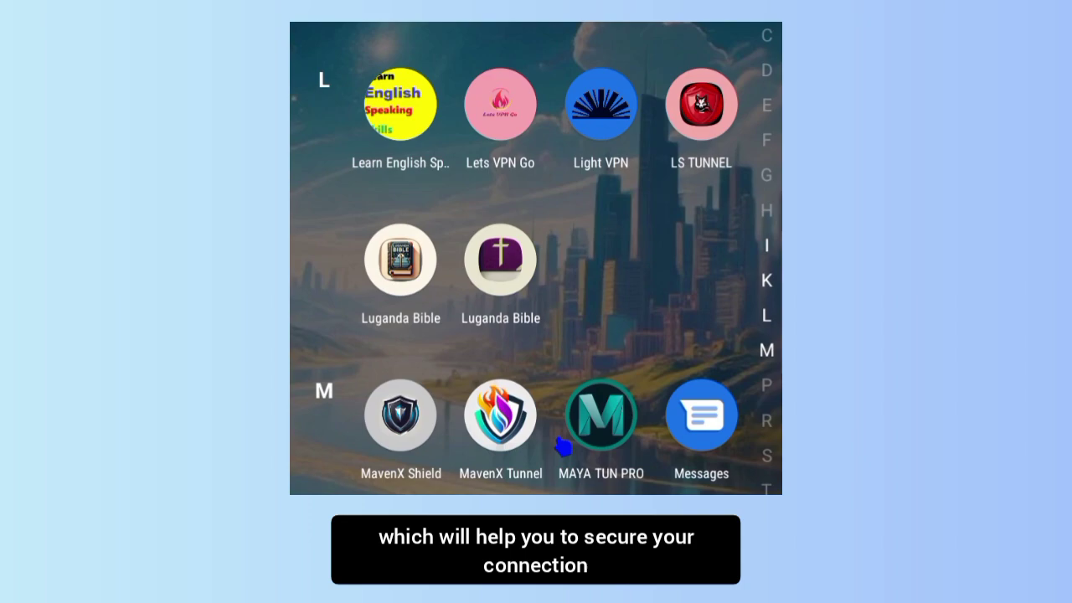
scroll(563, 448, down, 4)
scroll(562, 448, down, 5)
scroll(562, 448, down, 2)
scroll(562, 448, up, 2)
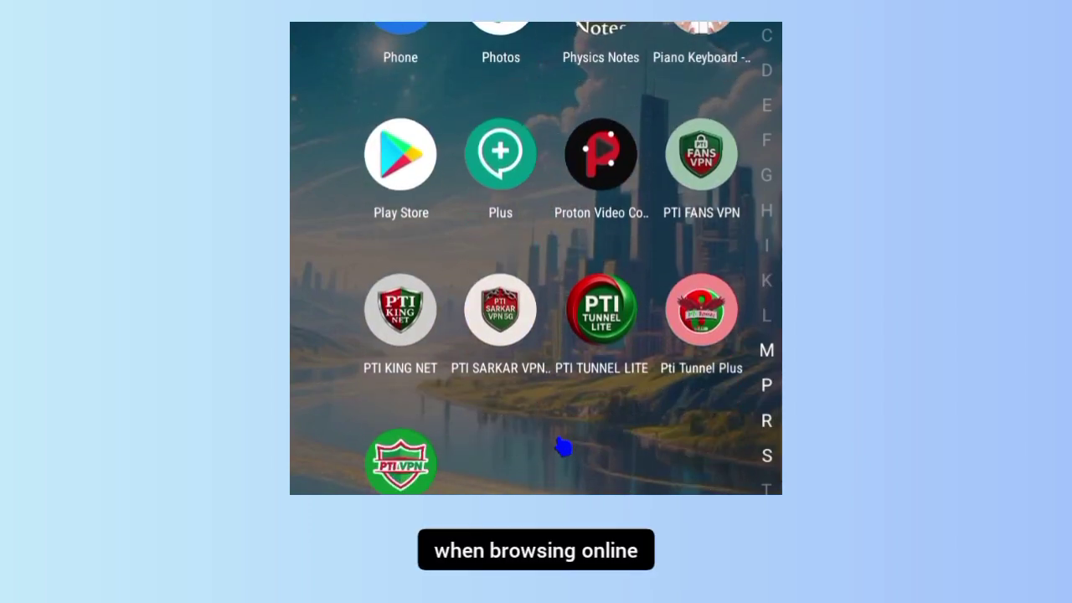
scroll(563, 448, up, 2)
scroll(562, 448, up, 1)
scroll(563, 448, up, 1)
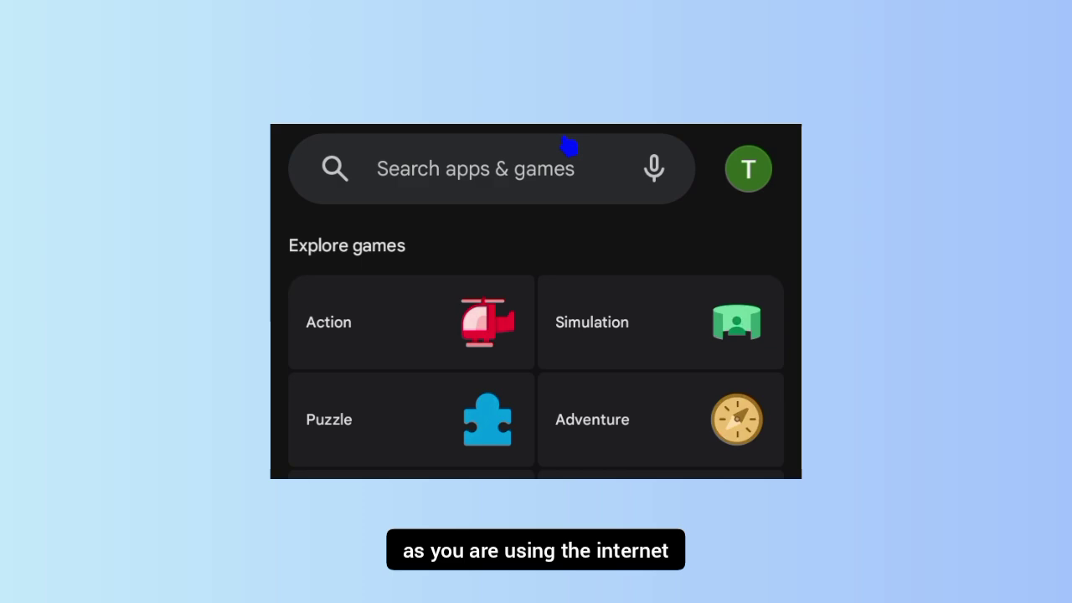
Search Google Play for 'maya tun pro vpn' using the autocomplete suggestion after typing 'ma'.
click(620, 195)
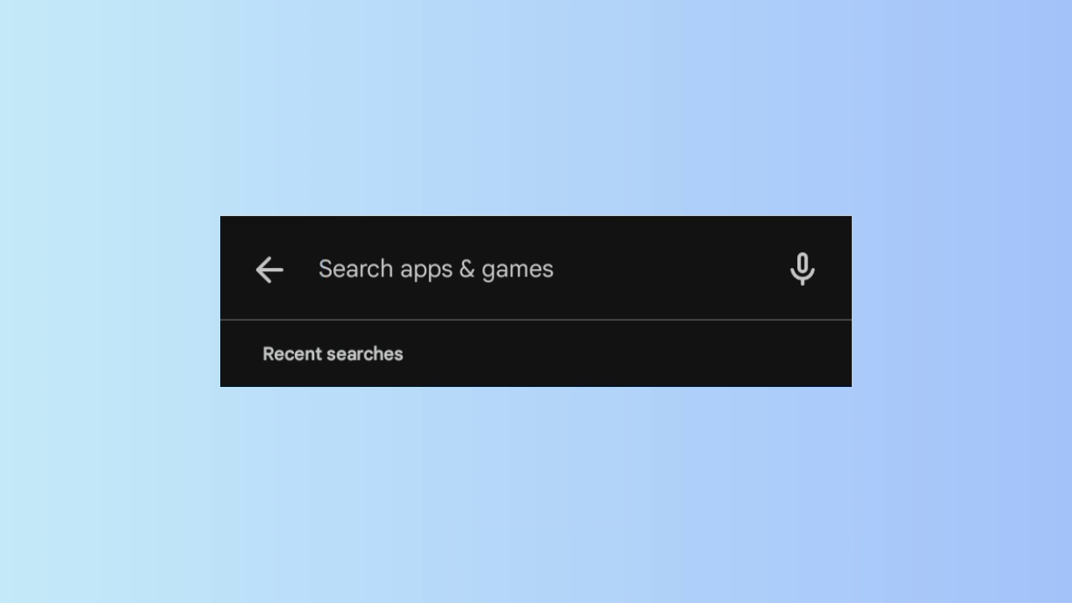
text(m)
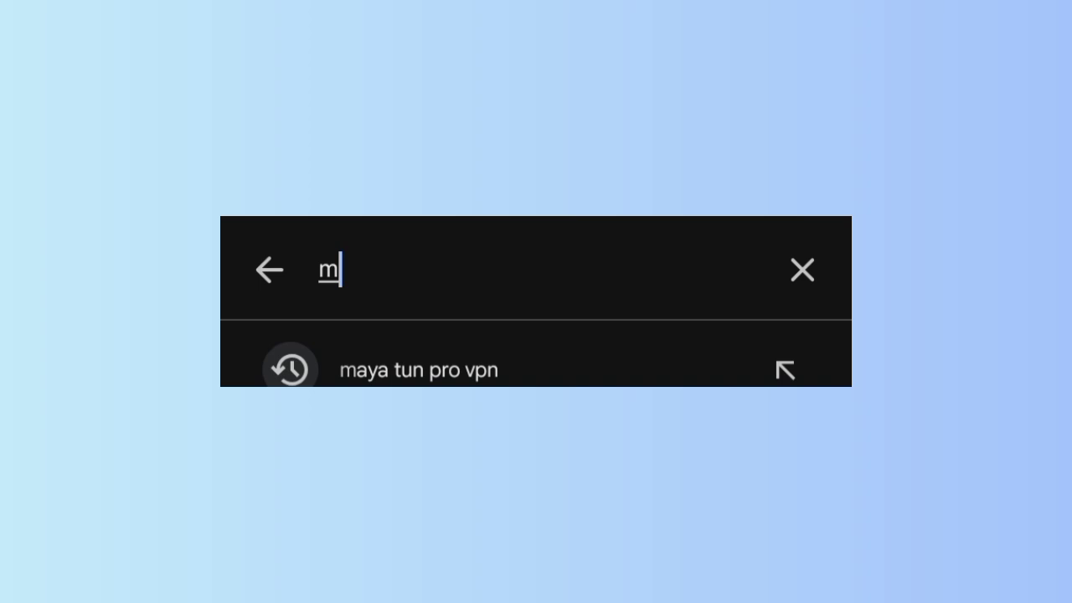
text(a)
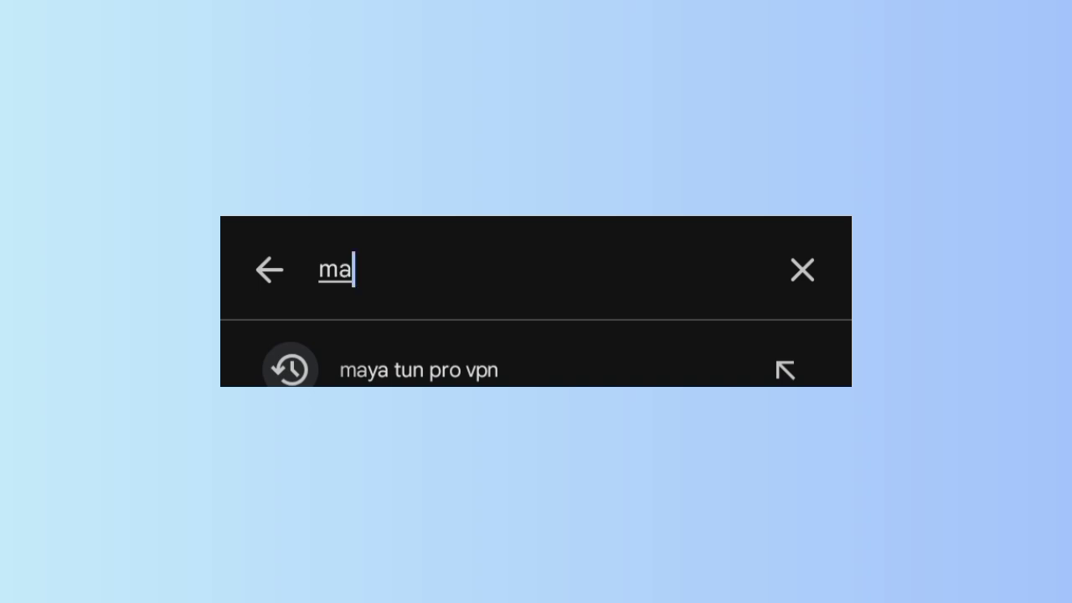
click(785, 369)
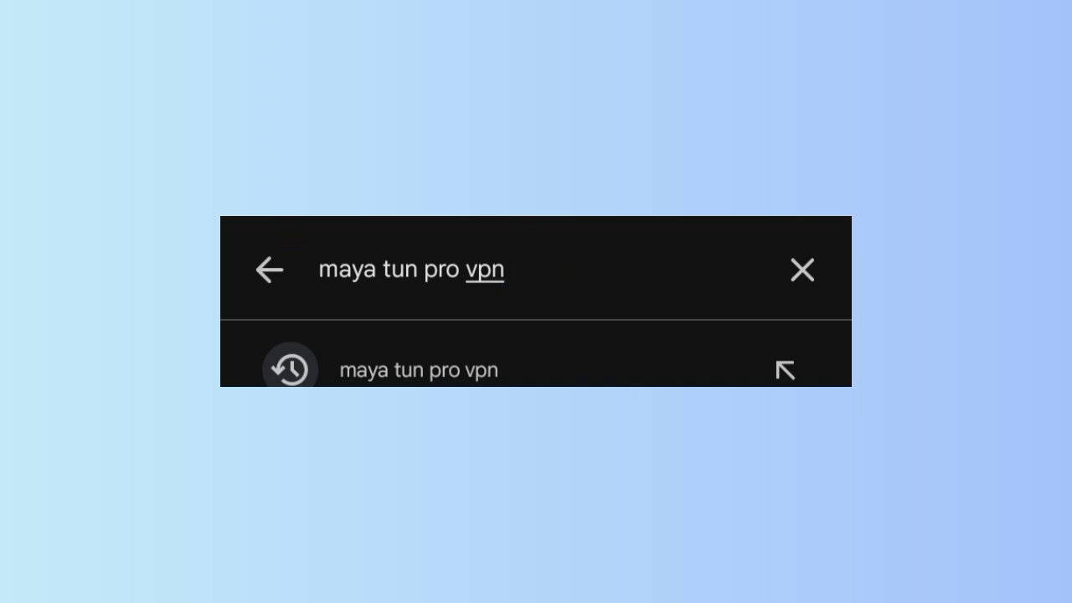
key(Return)
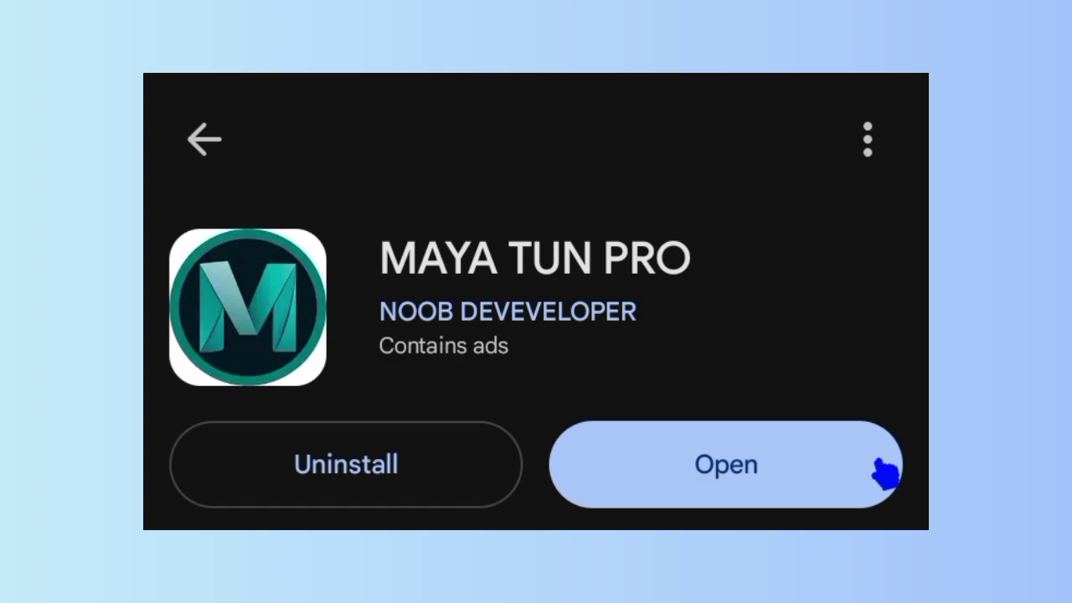
Launch MAYA TUN PRO from its Play Store page and wait for the startup screen.
click(773, 466)
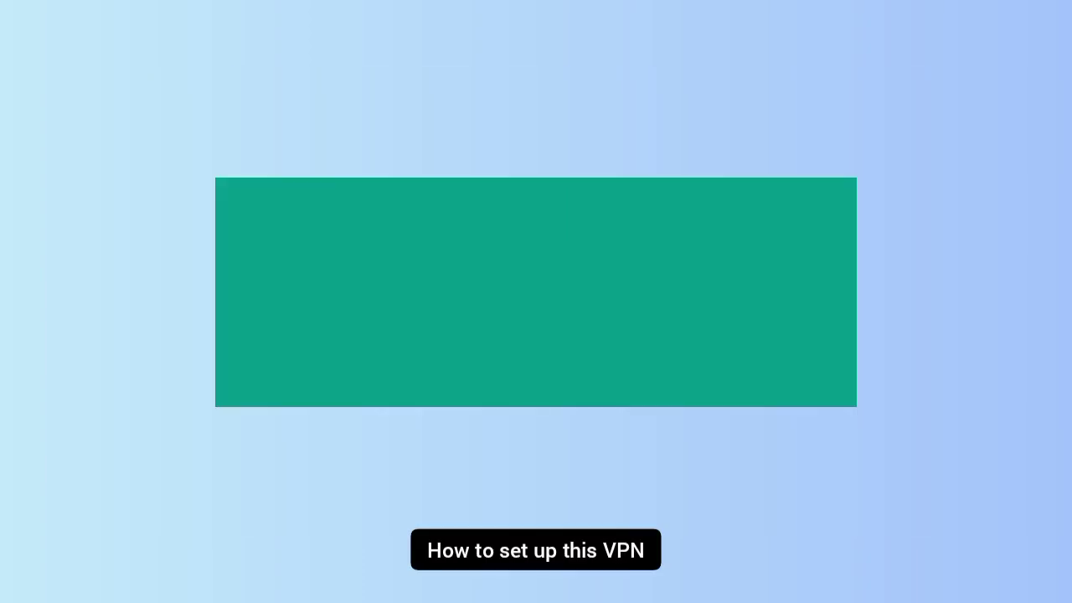